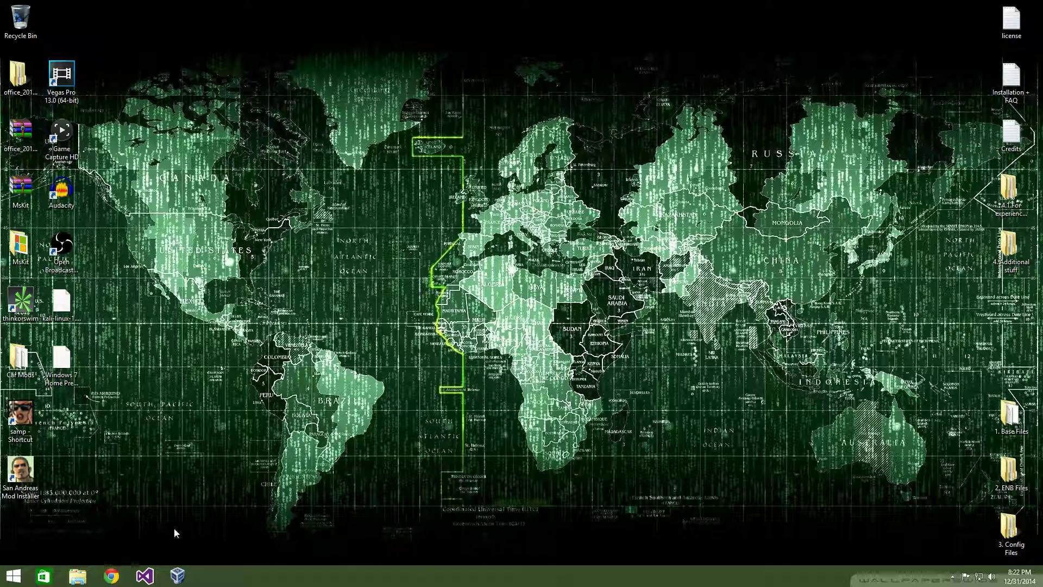
Open Google in Chrome and search for "virtual box".
click(111, 576)
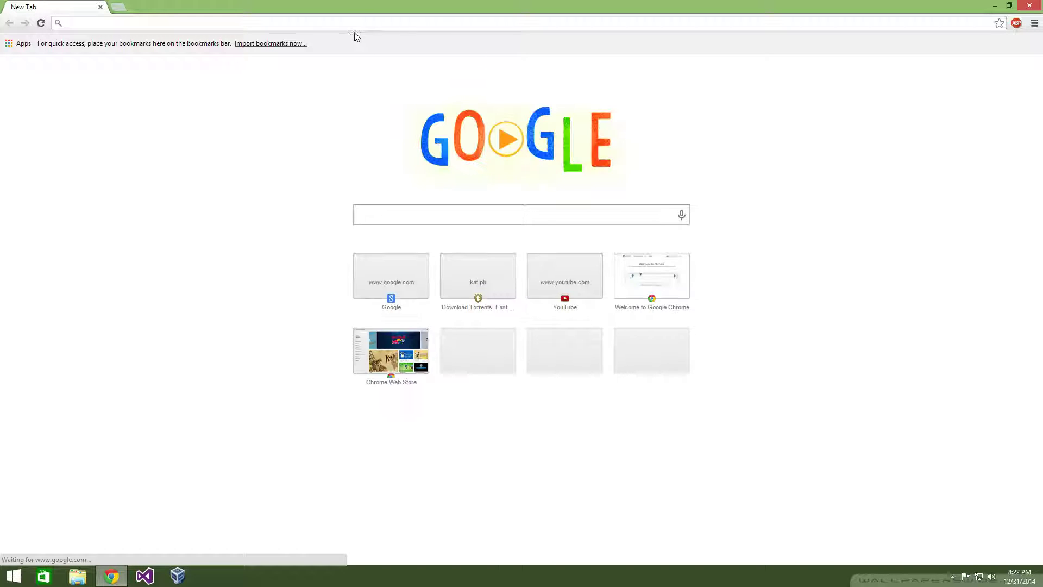
click(379, 27)
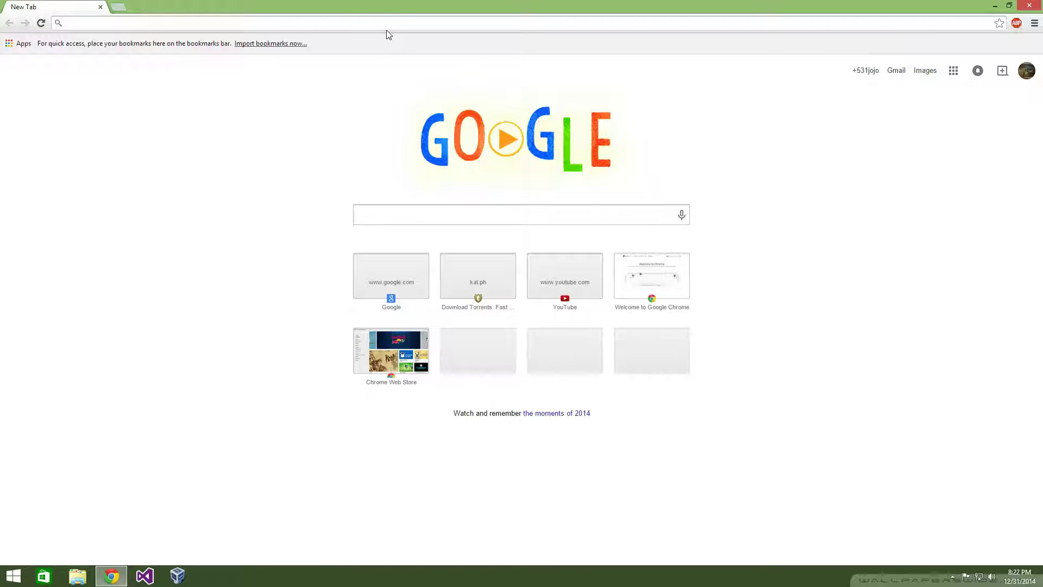
text(google.com)
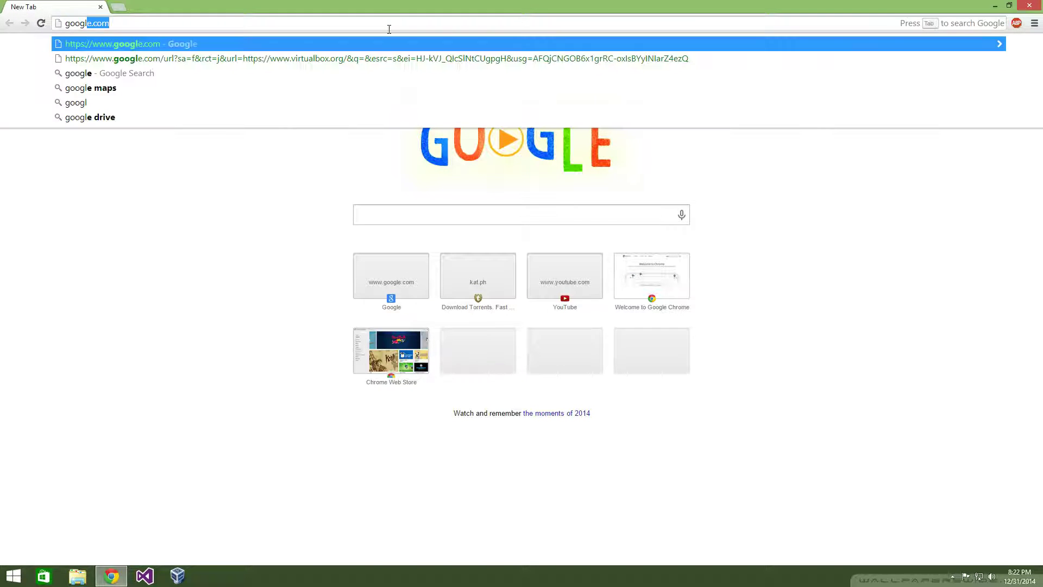
key(Return)
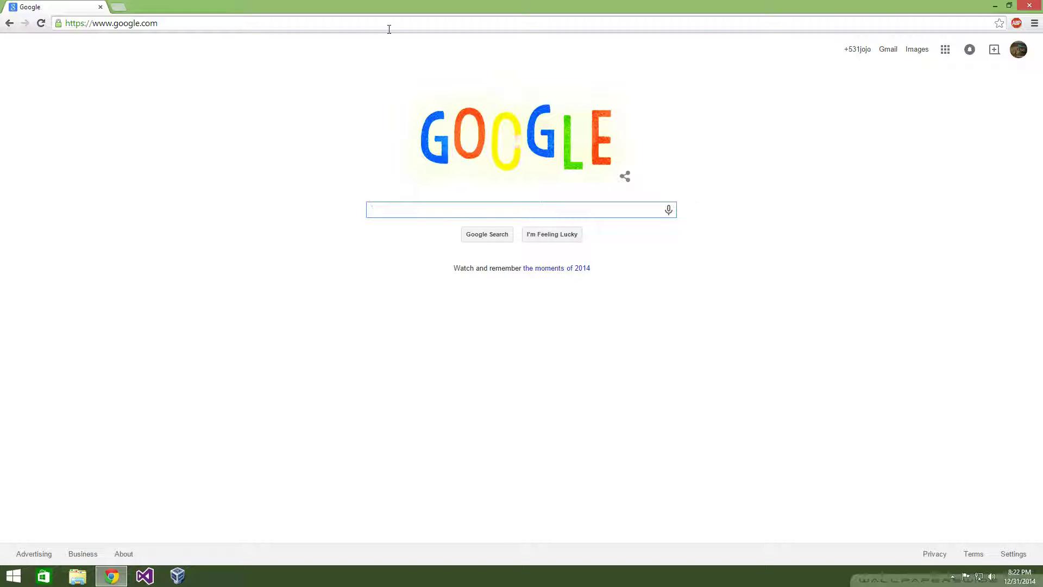
text(vir)
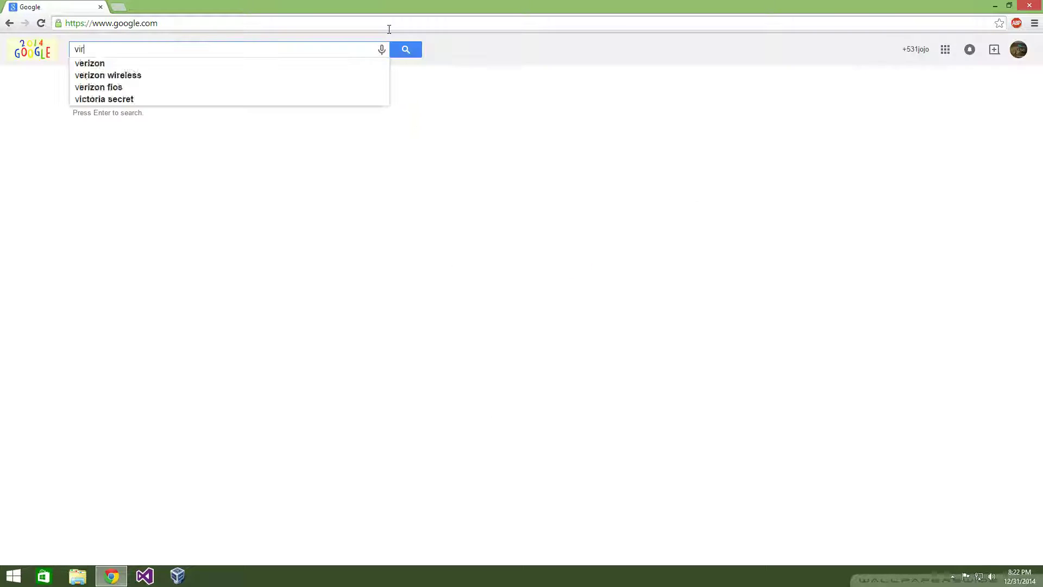
text(tual box)
key(Return)
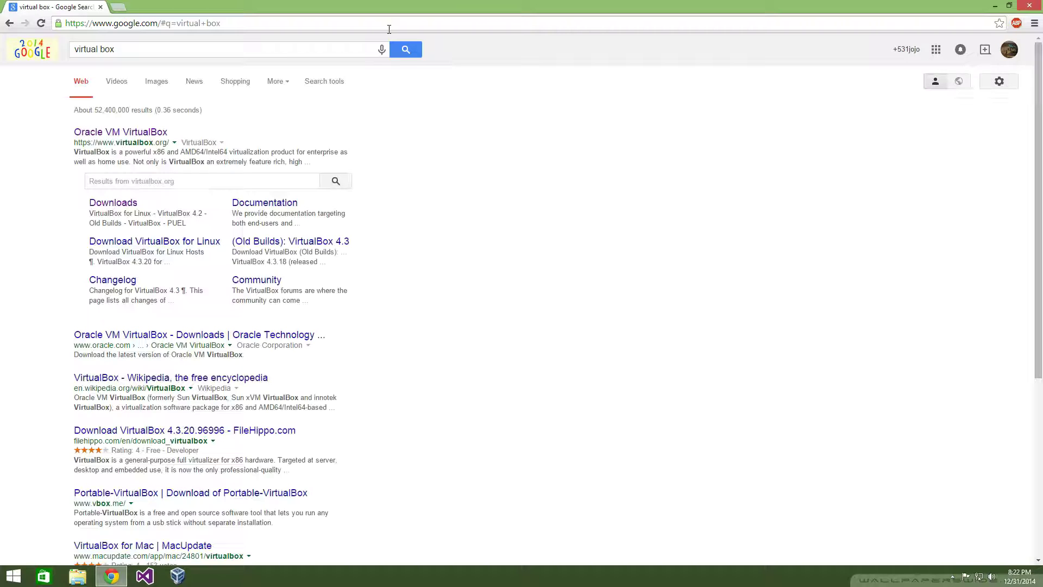
Open the Downloads page of the Oracle VM VirtualBox website and review the platform packages for the different host systems.
click(157, 131)
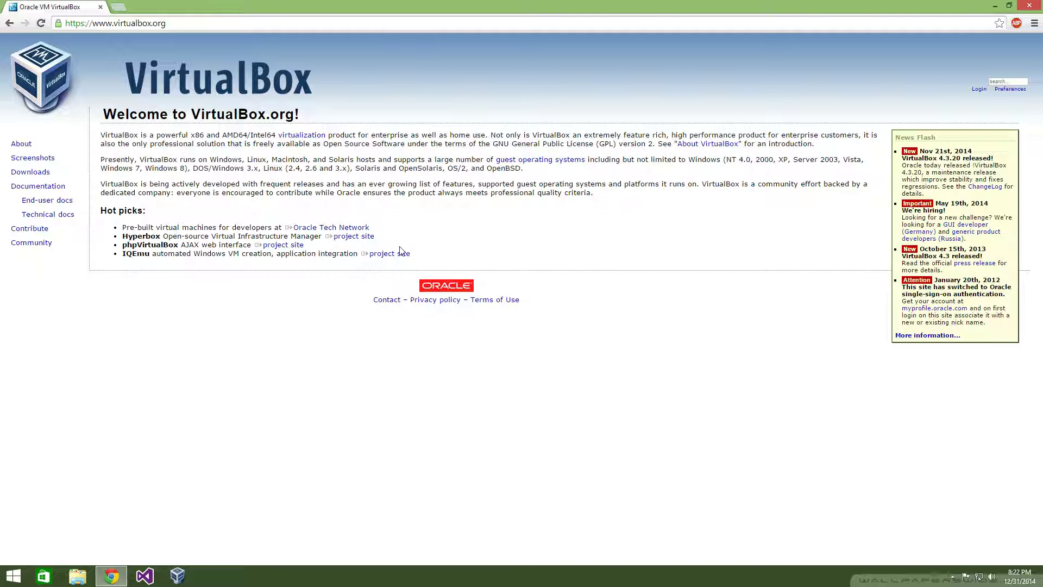
click(34, 173)
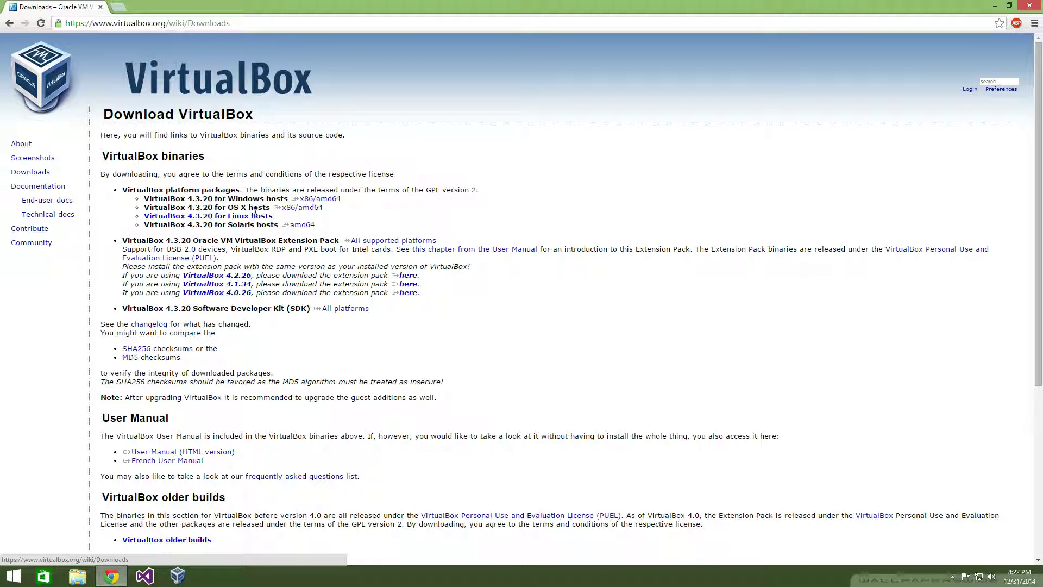
click(281, 211)
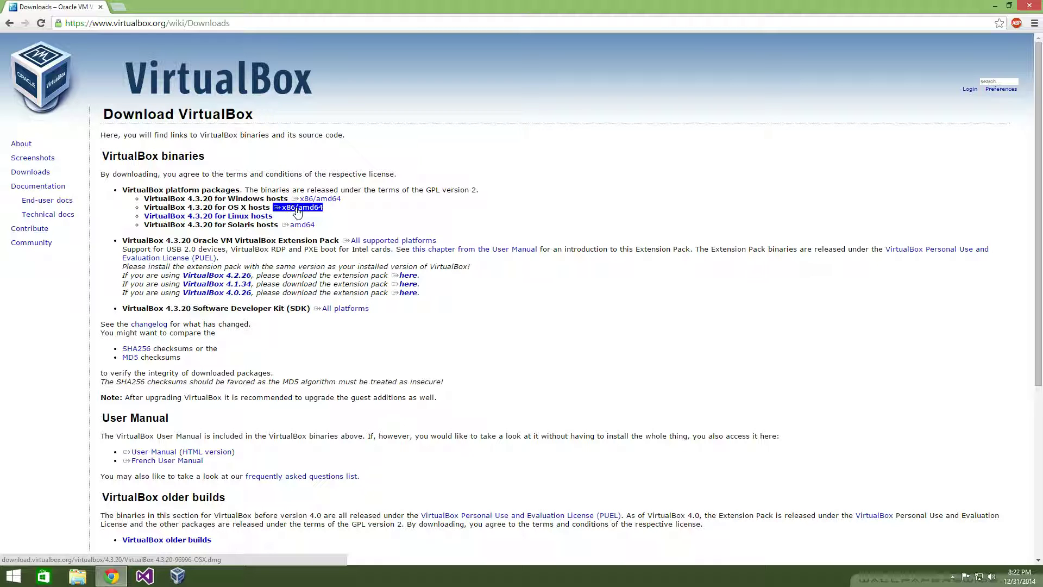
click(275, 216)
click(275, 217)
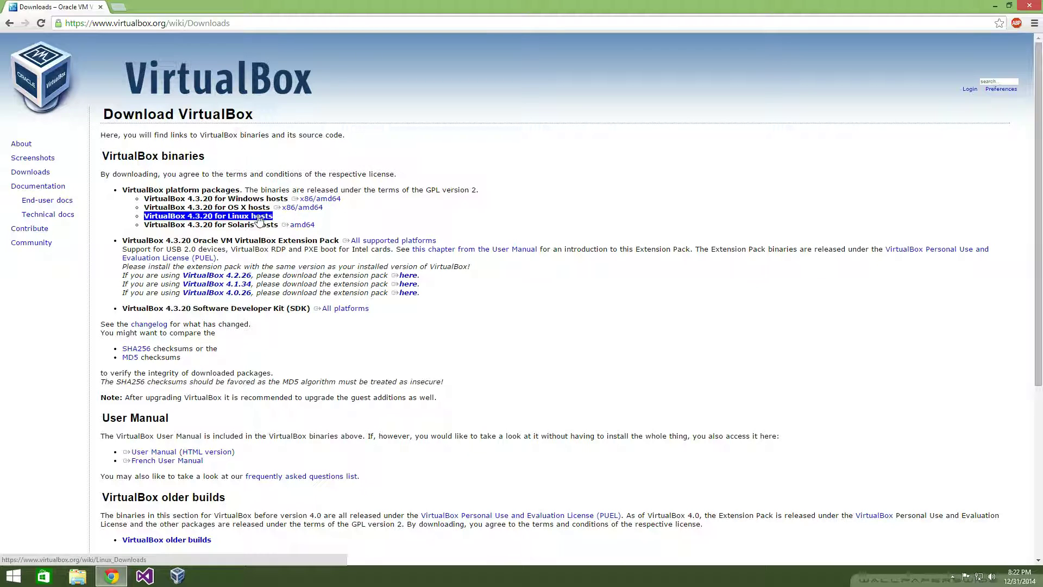
click(259, 218)
click(260, 218)
click(264, 220)
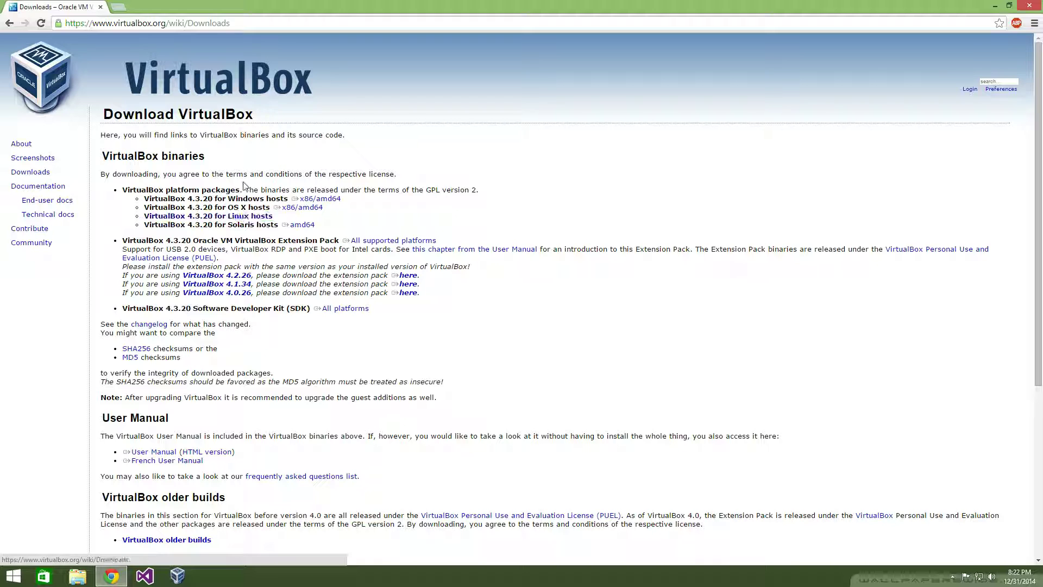
Start downloading the VirtualBox 4.3.20 x86/amd64 package for Windows hosts, cancel the download and dismiss its entry.
click(320, 198)
click(319, 198)
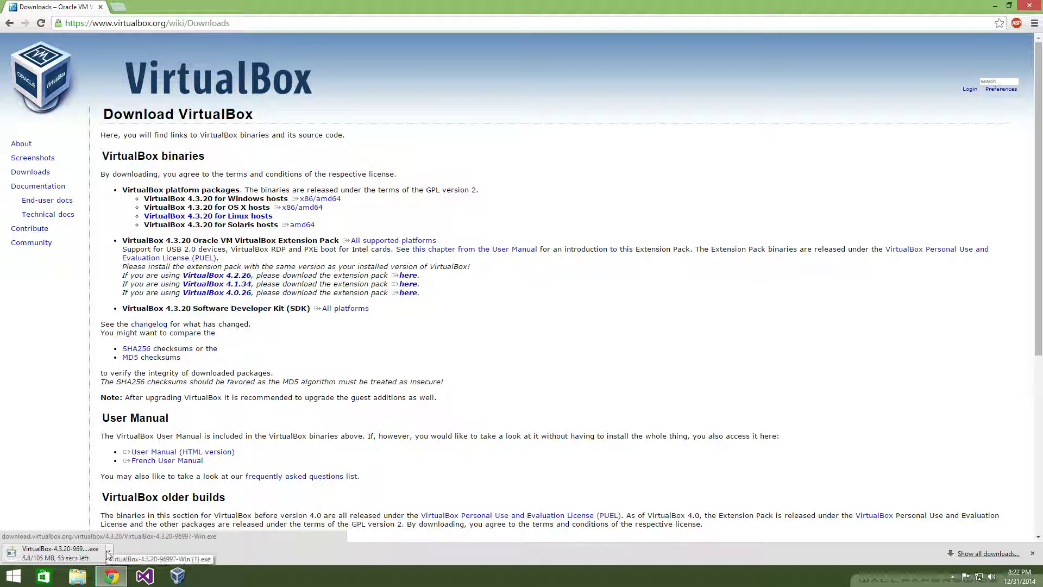
click(107, 553)
click(134, 536)
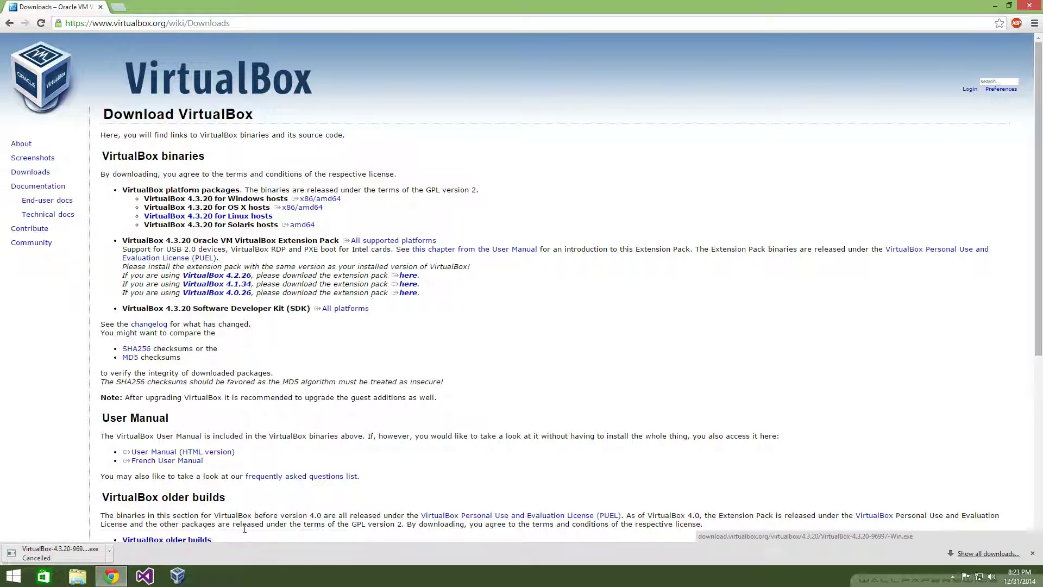
click(1032, 553)
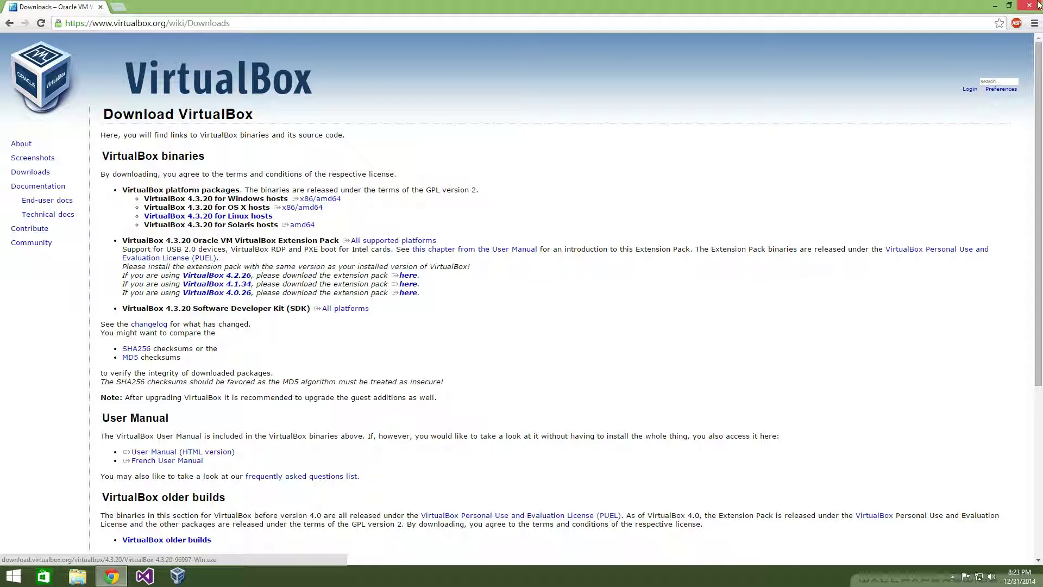
Switch from the browser to Oracle VM VirtualBox Manager and ignore the warning about inaccessible disk image files.
click(1041, 585)
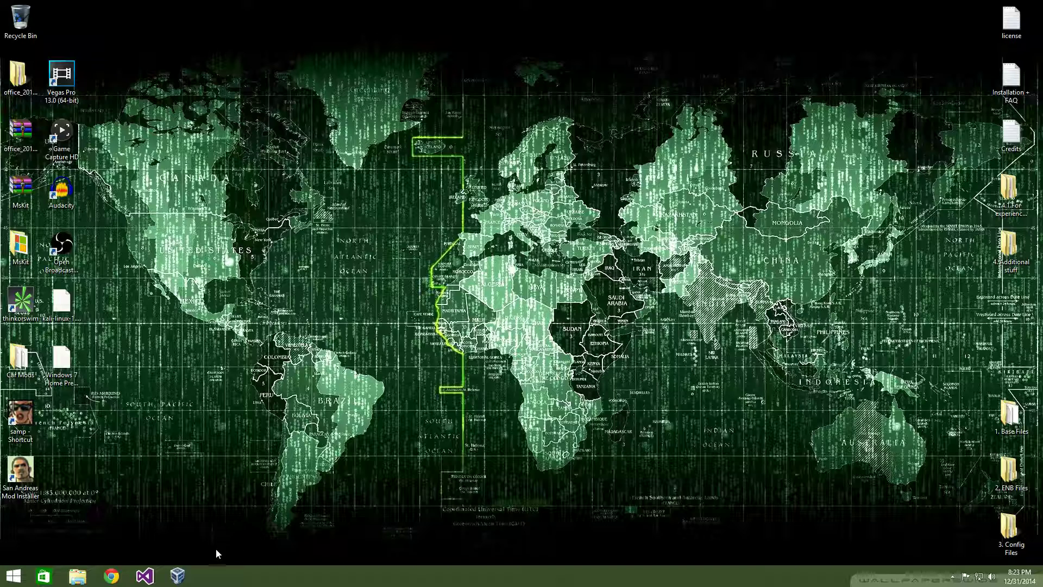
click(178, 576)
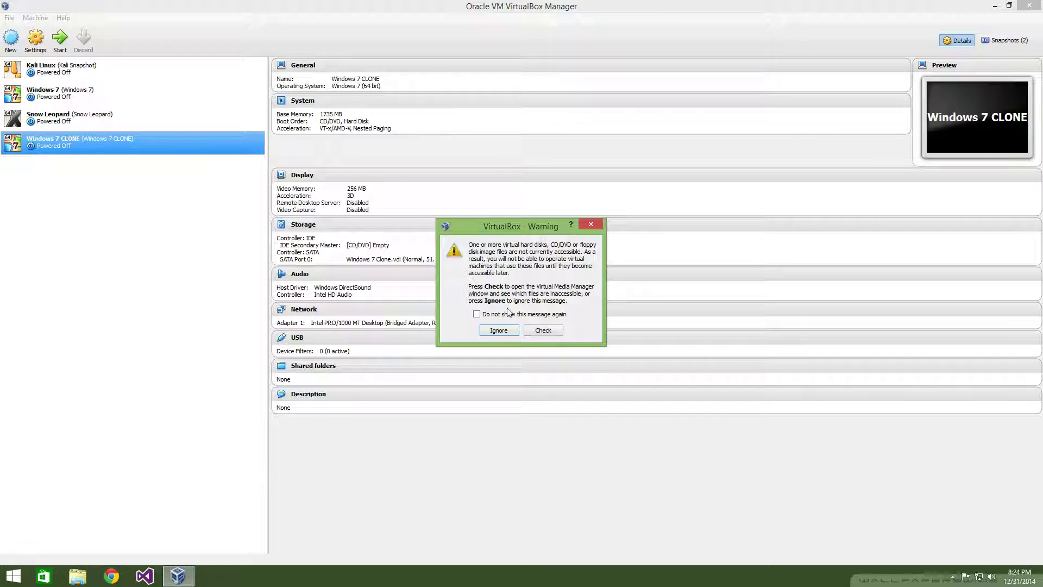
click(498, 330)
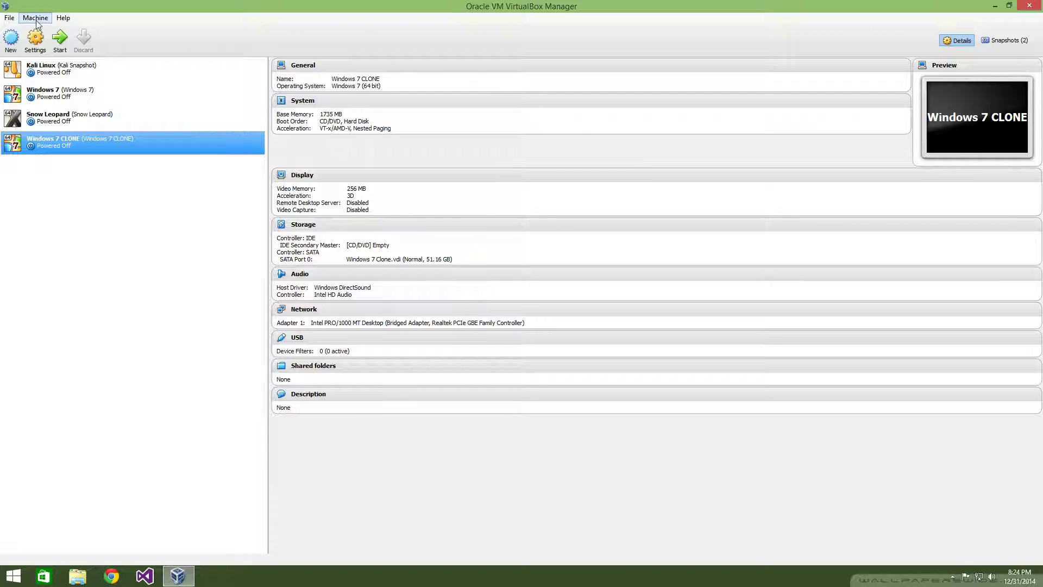
Open the Windows 7 machine's network settings and review the attachment options of Adapter 1, keeping Bridged Adapter.
right_click(76, 95)
click(139, 101)
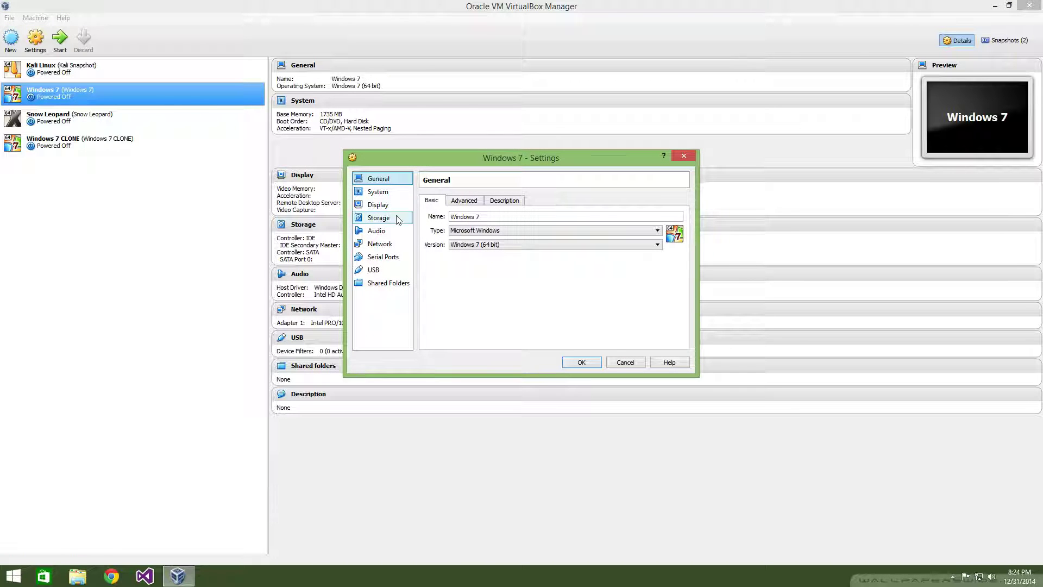
click(397, 243)
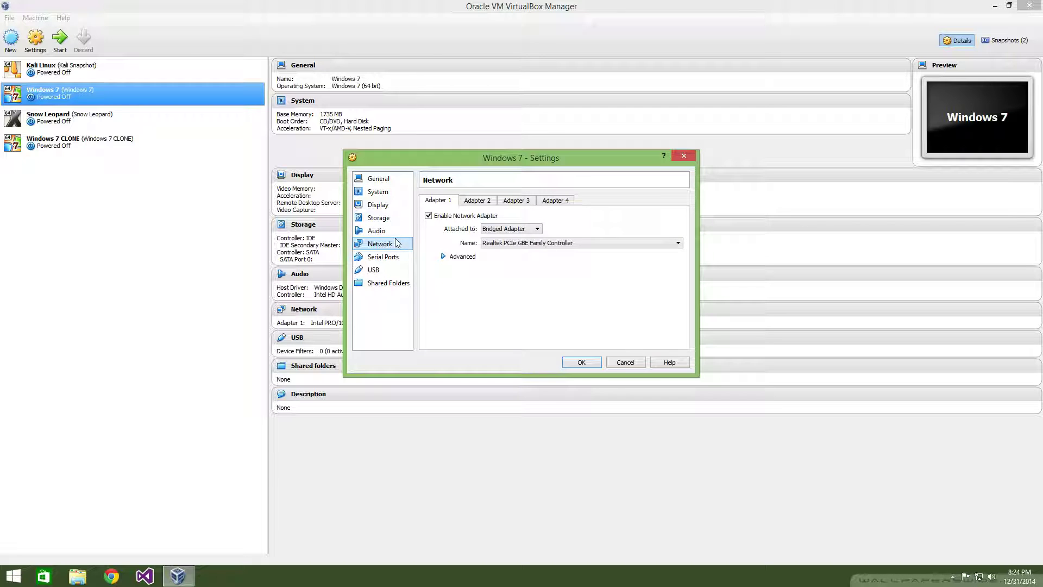
click(525, 231)
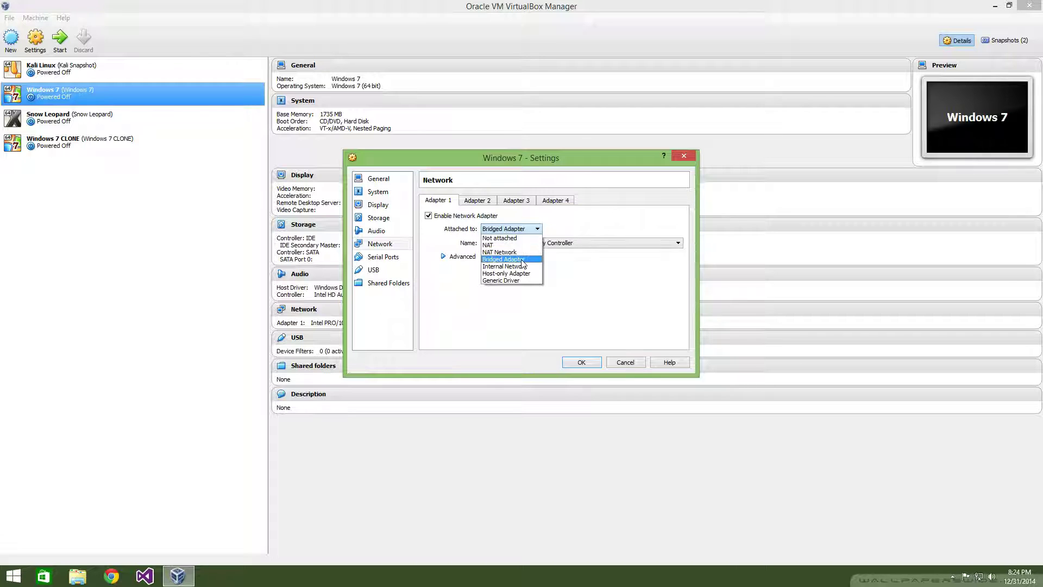
click(615, 302)
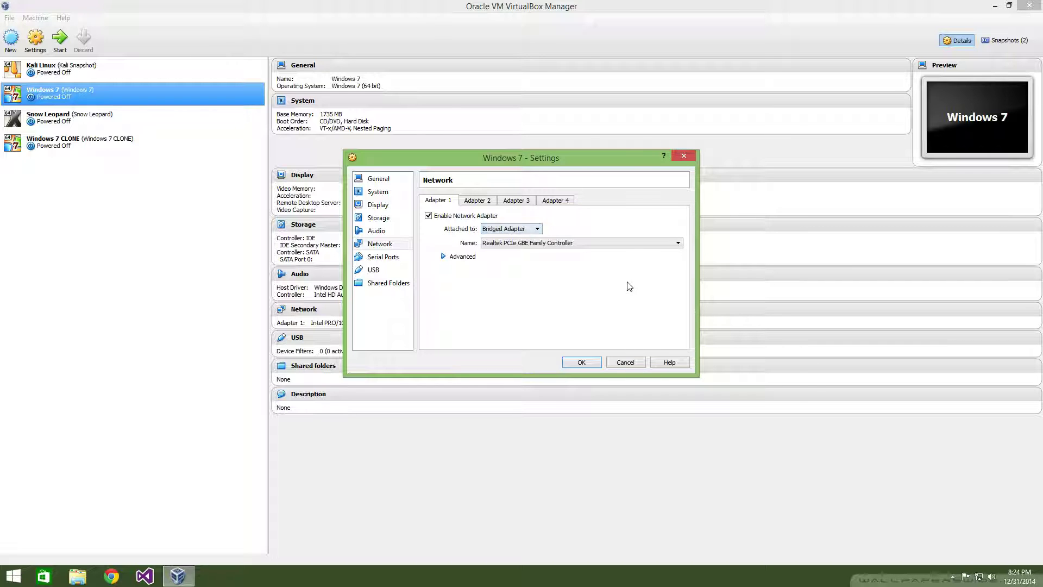
Review the Windows 7 machine's Storage, System and advanced General settings, and close the settings without changes.
click(407, 218)
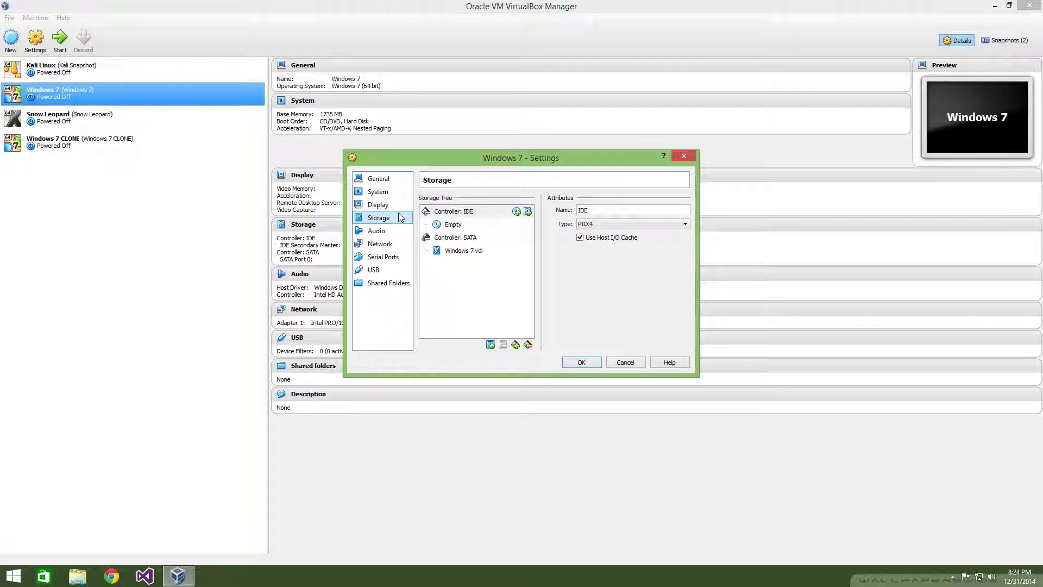
click(388, 192)
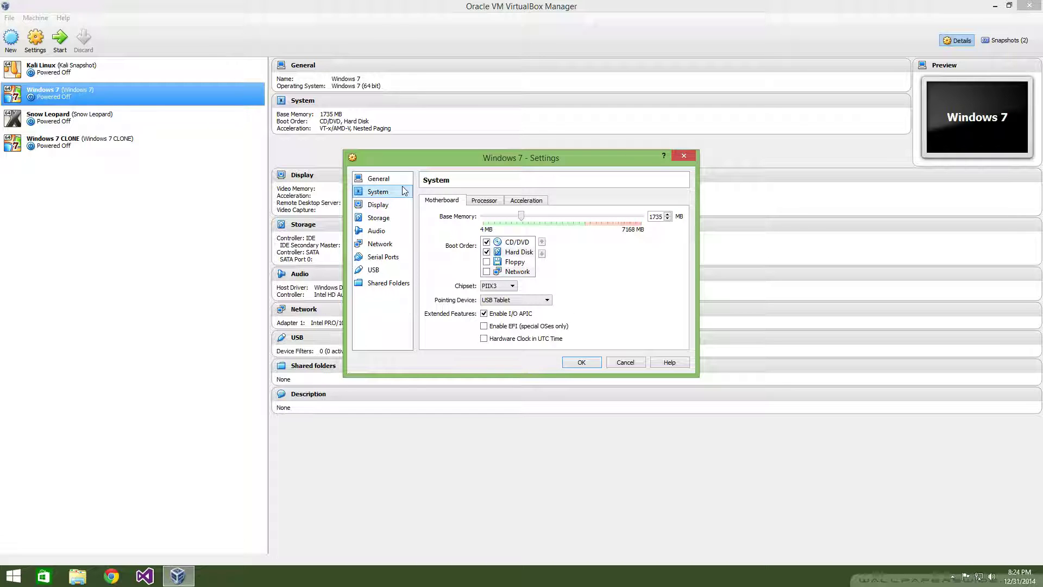
click(399, 180)
click(457, 202)
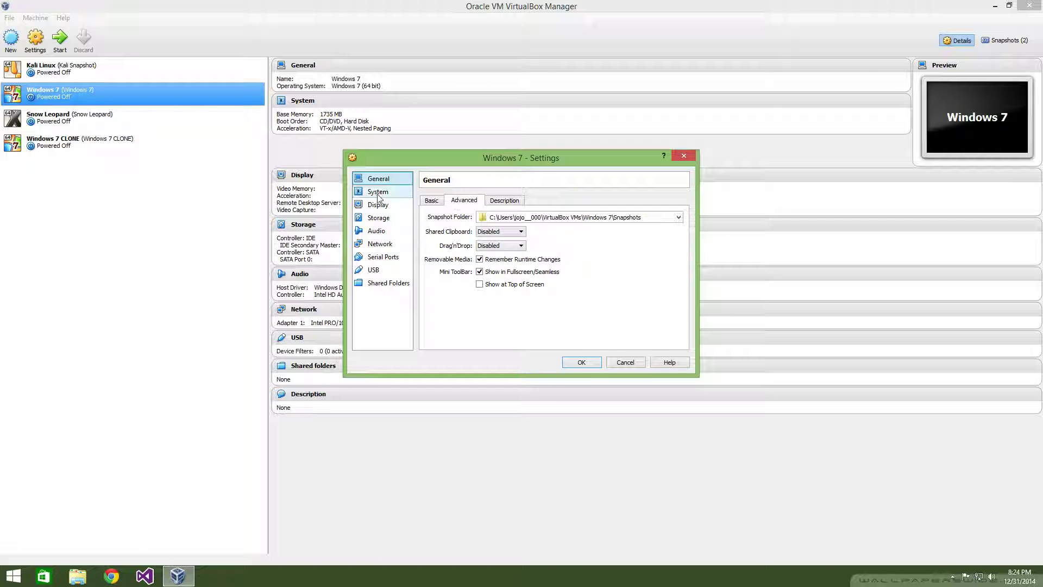
click(679, 156)
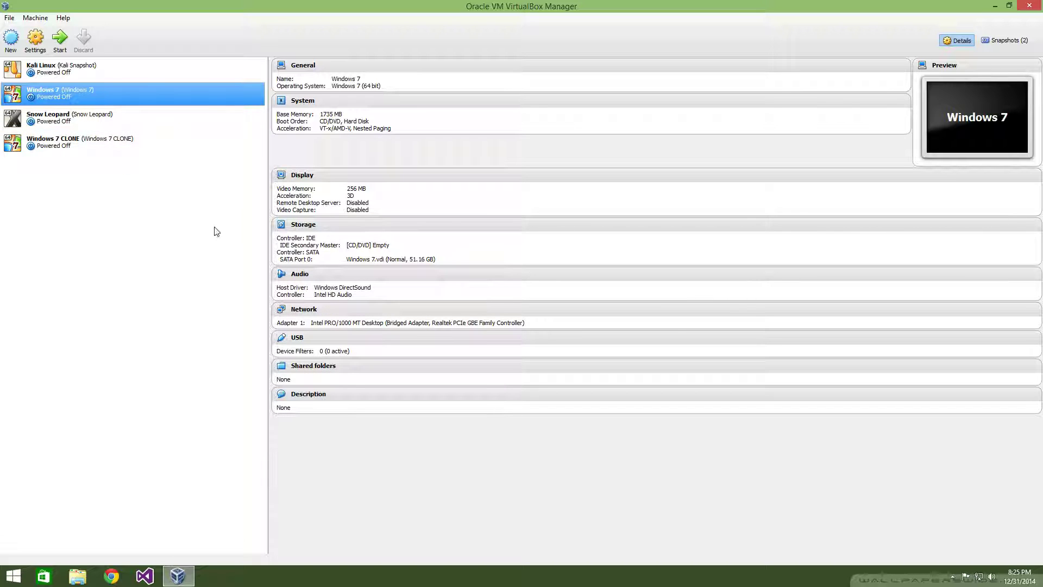
Start the Windows 7 CLONE virtual machine and switch it to fullscreen mode, dismissing the keyboard capture and mouse integration notices.
click(154, 145)
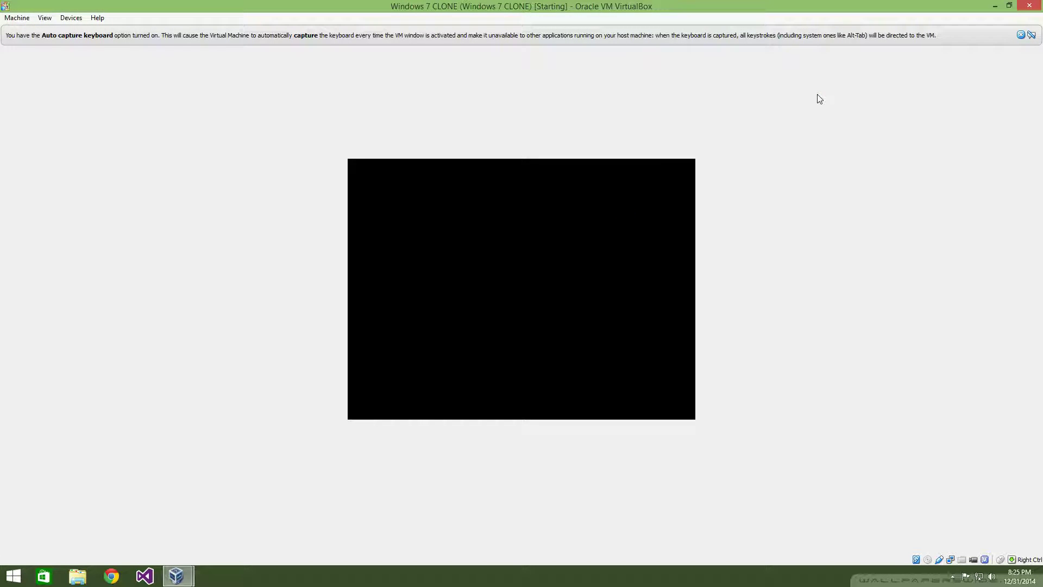
click(1021, 35)
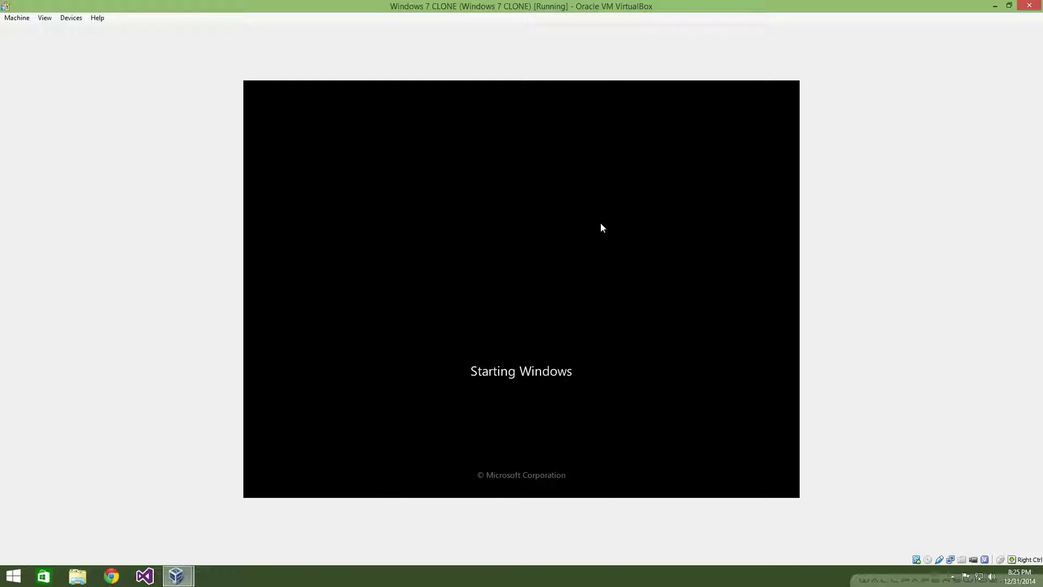
key(ctrl+f)
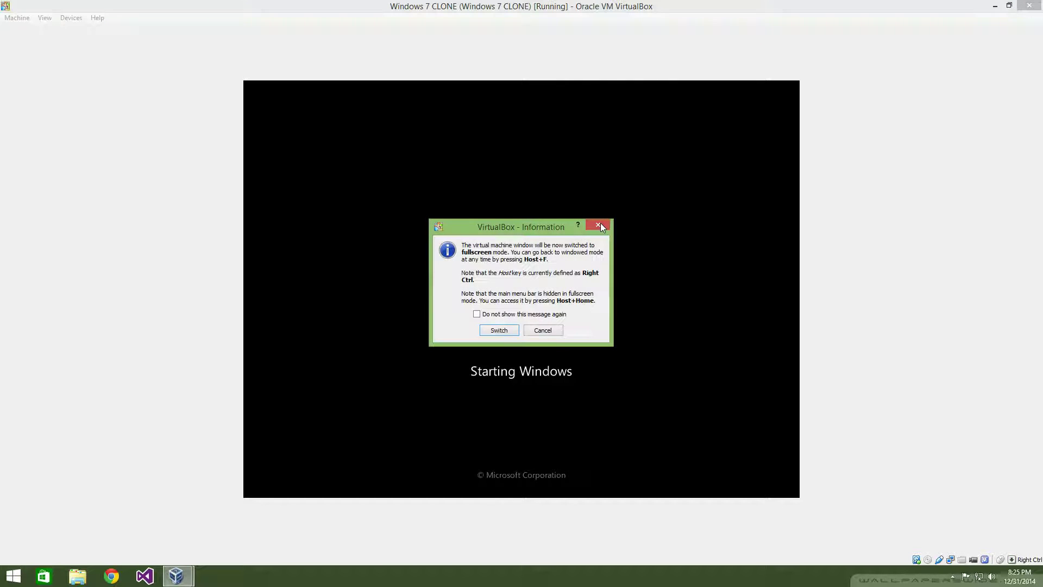
click(498, 331)
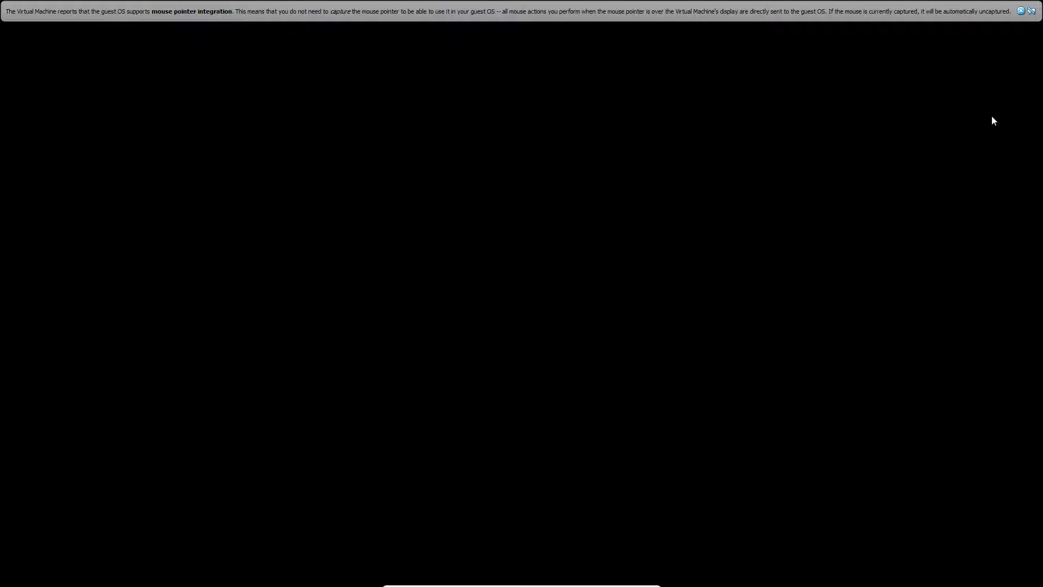
click(1021, 11)
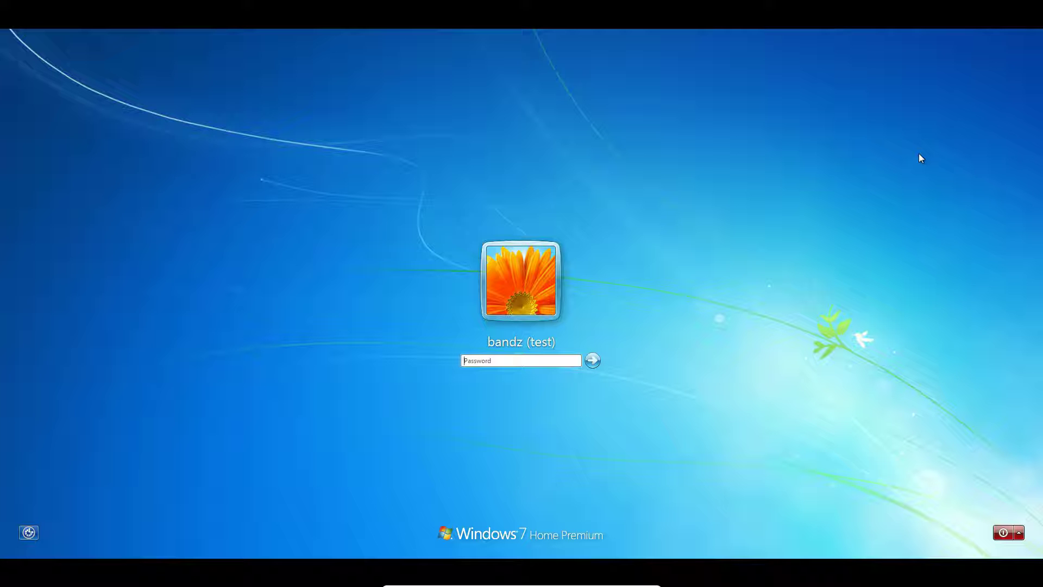
Log in to Windows 7 with the account password and check the guest's network connection status.
text(*******)
key(Return)
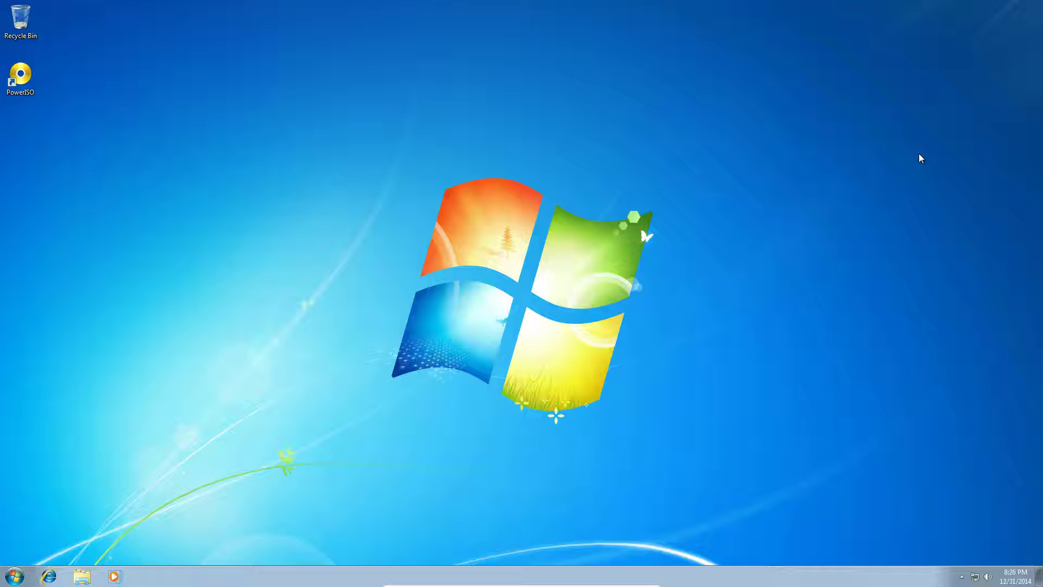
click(973, 579)
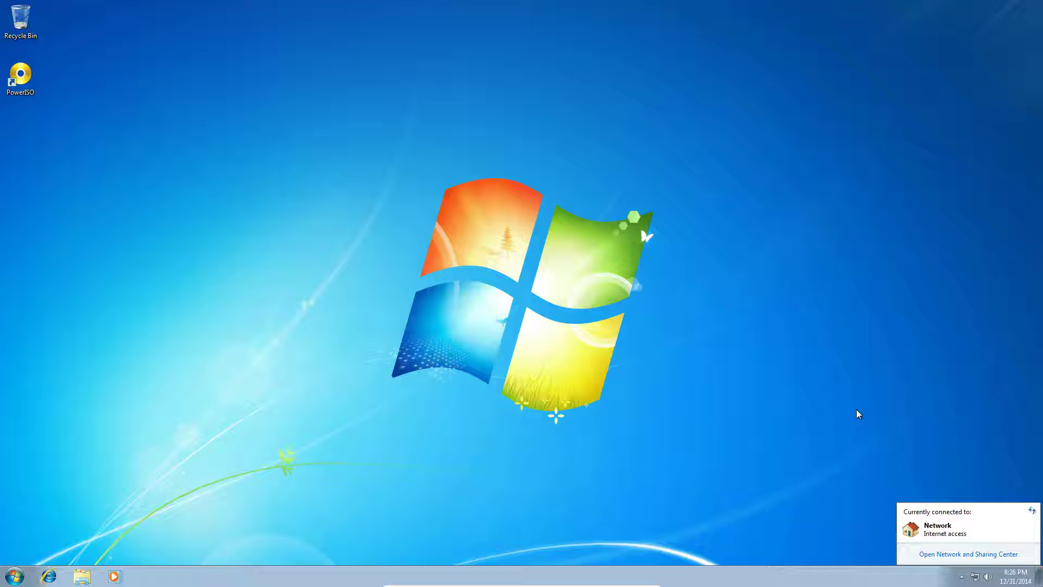
click(754, 359)
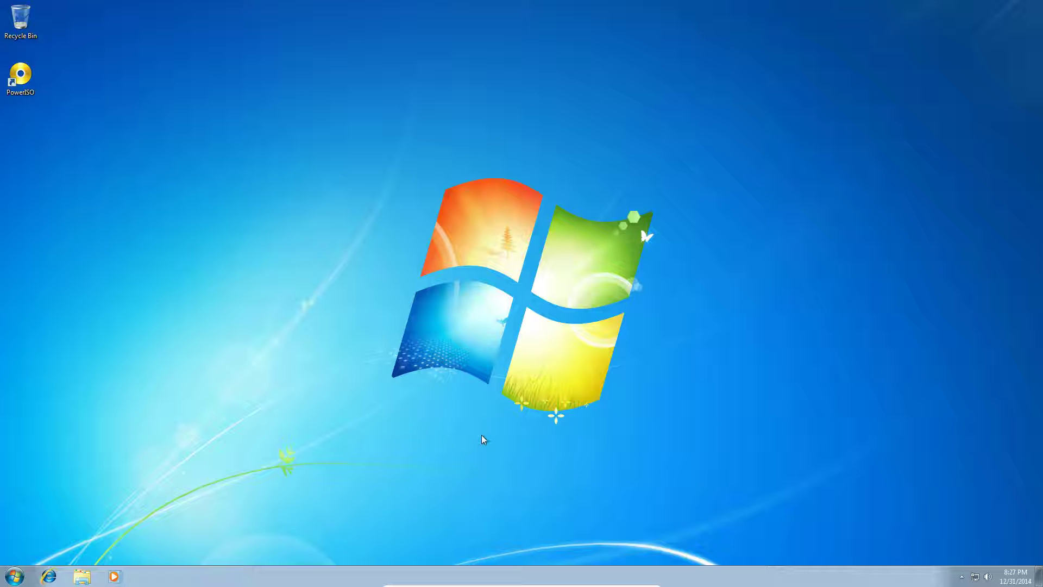
Open Internet Explorer in the Windows 7 guest and return the virtual machine to windowed mode.
click(48, 576)
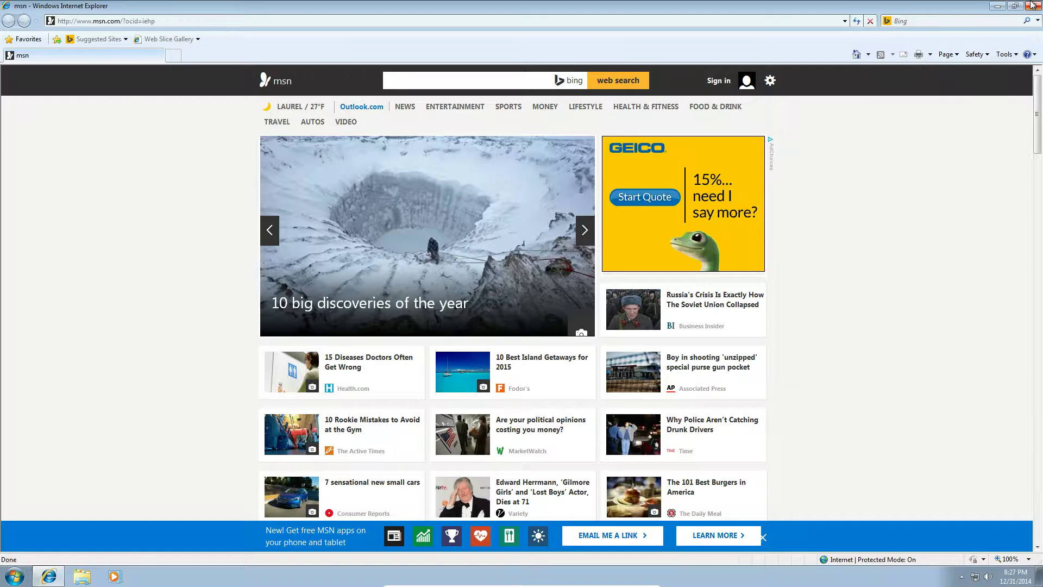
key(ctrl+f)
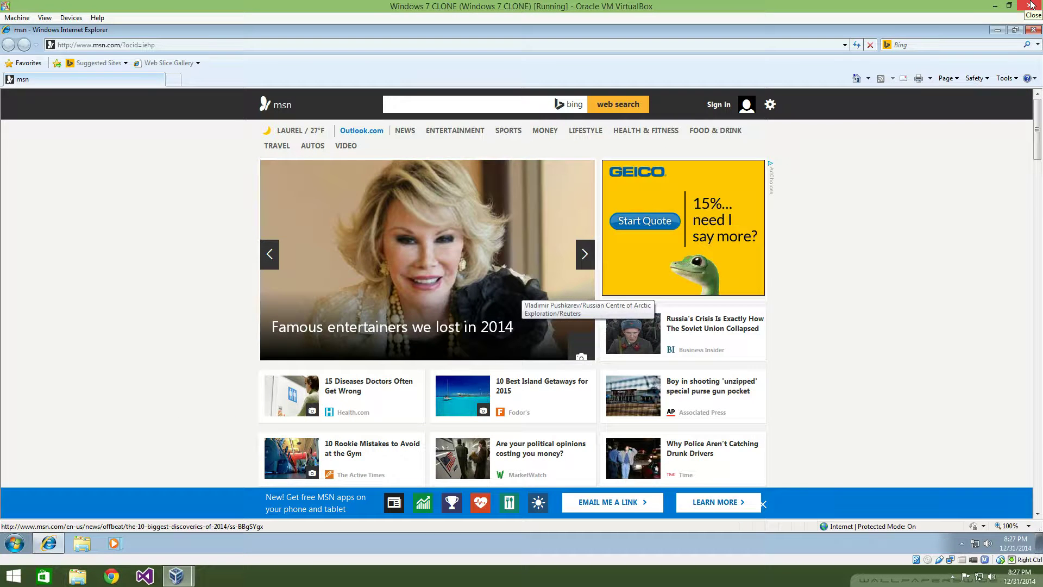
mouse_move(1042, 2)
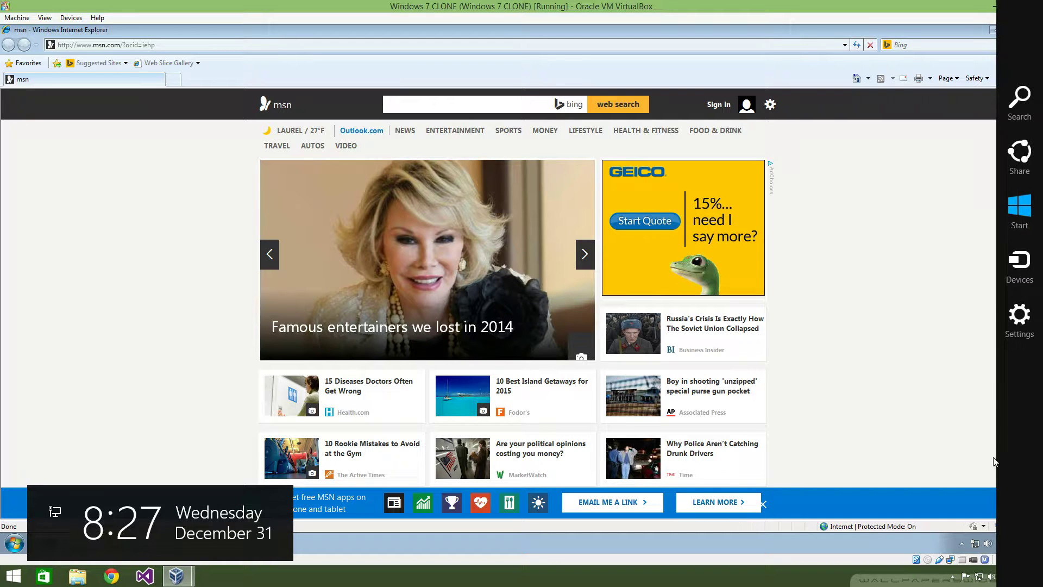